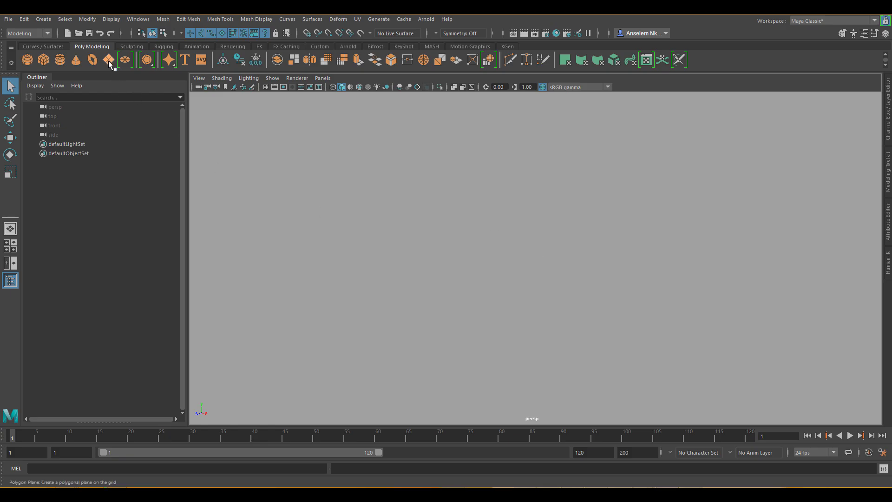
Create a polygon plane and tilt the view to see it at an angle.
{"action": "left_click", "coordinate": [109, 62]}
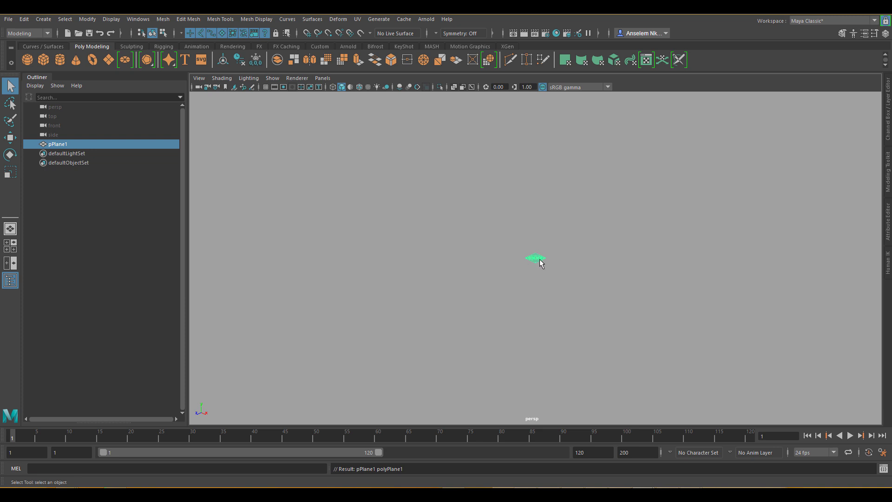
{"action": "scroll", "coordinate": [538, 261], "scroll_direction": "up", "scroll_amount": 6}
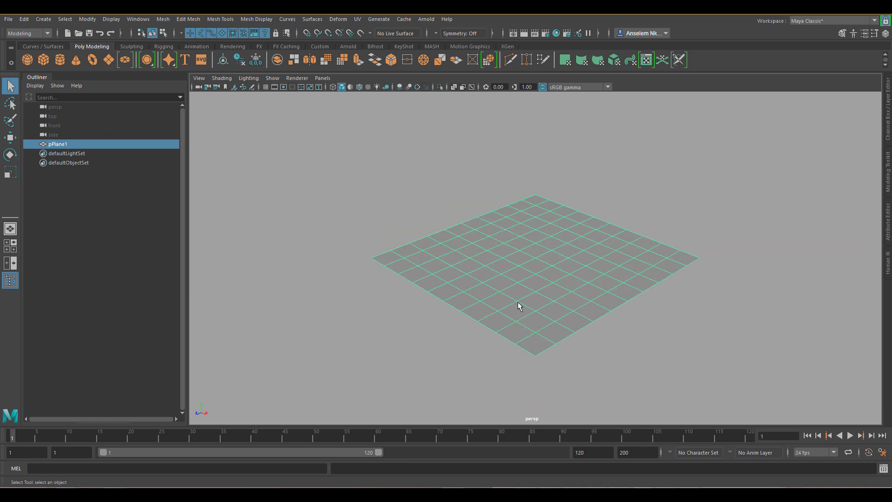
{"action": "left_click_drag", "start_coordinate": [524, 305], "coordinate": [530, 283], "text": "alt"}
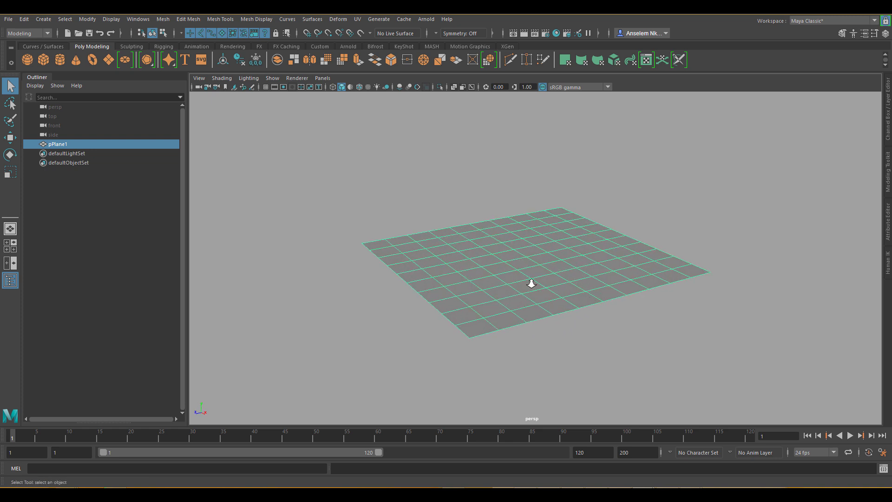
Add an Arnold sky dome light from the Arnold shelf, then reselect pPlane1.
{"action": "left_click", "coordinate": [348, 46]}
{"action": "left_click", "coordinate": [76, 59]}
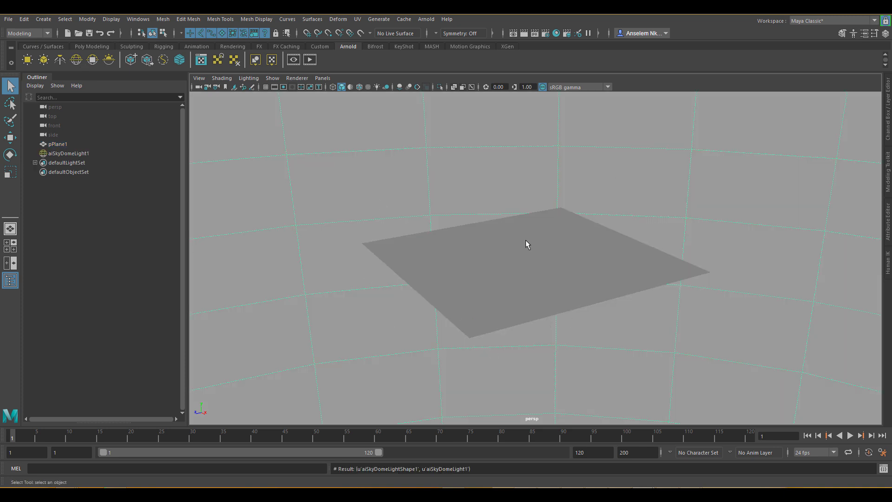
{"action": "right_click_drag", "start_coordinate": [540, 286], "coordinate": [573, 310], "text": "alt"}
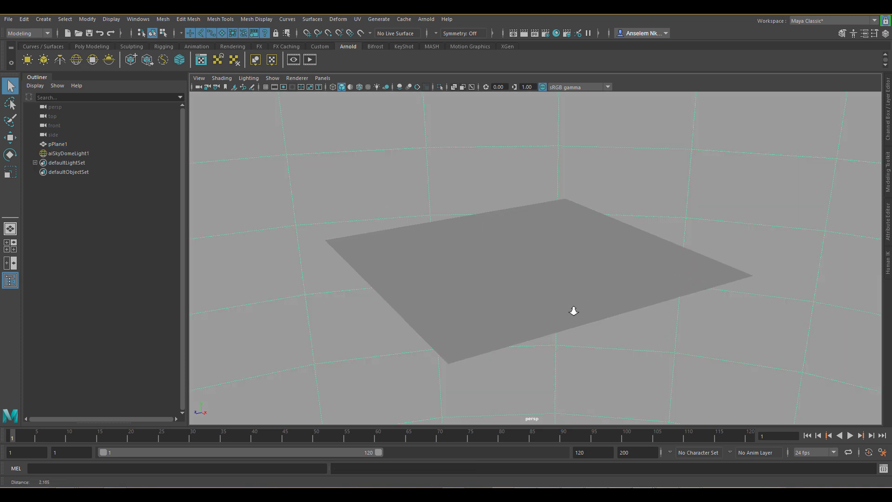
{"action": "left_click", "coordinate": [534, 306]}
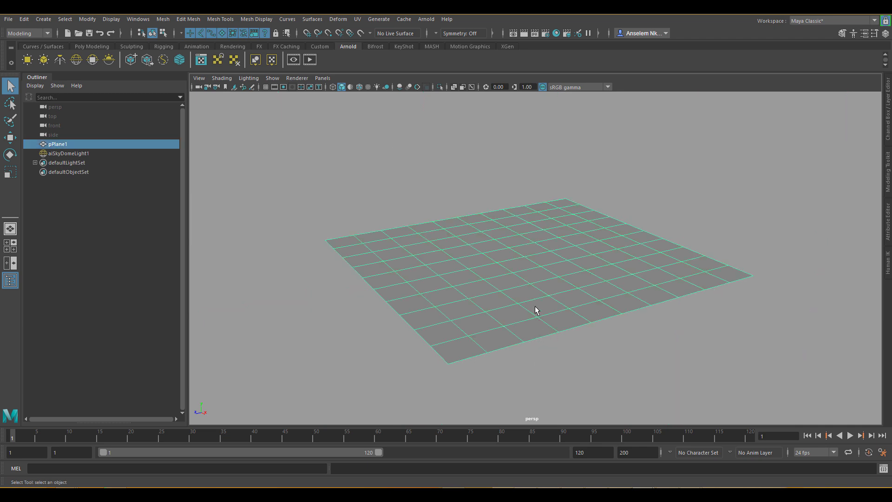
Open Hypershade and filter its Create node list by 'ai' to show aiStandardSurface.
{"action": "left_click", "coordinate": [557, 33]}
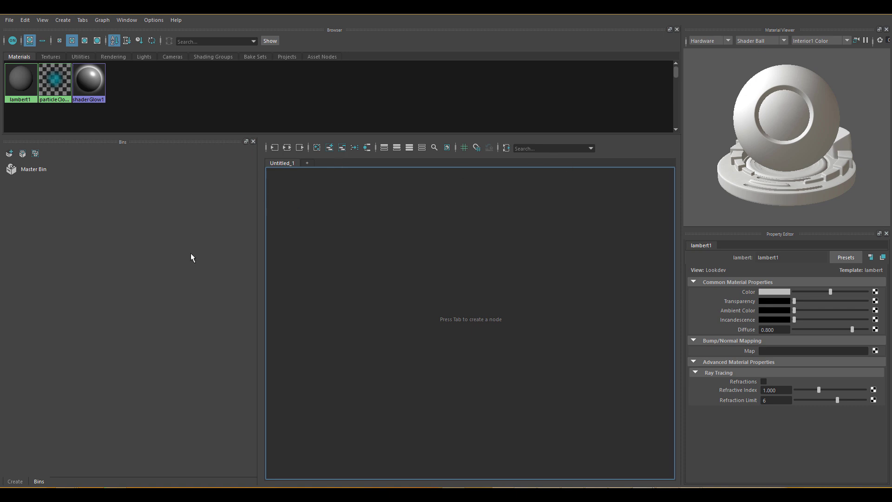
{"action": "left_click", "coordinate": [40, 480]}
{"action": "left_click", "coordinate": [16, 481]}
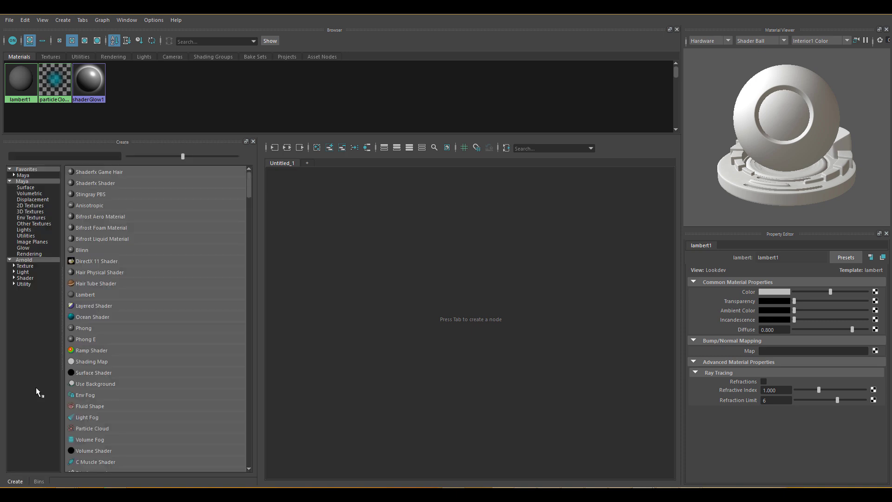
{"action": "left_click", "coordinate": [44, 157]}
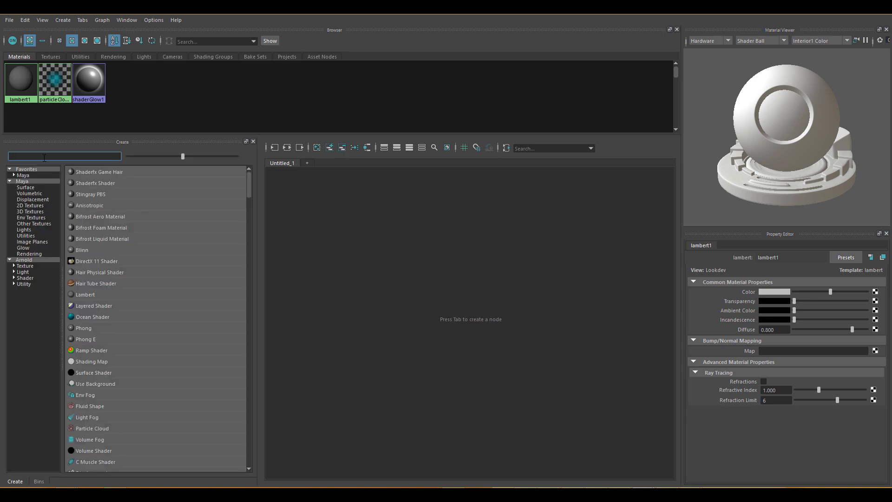
{"action": "type", "text": "ai"}
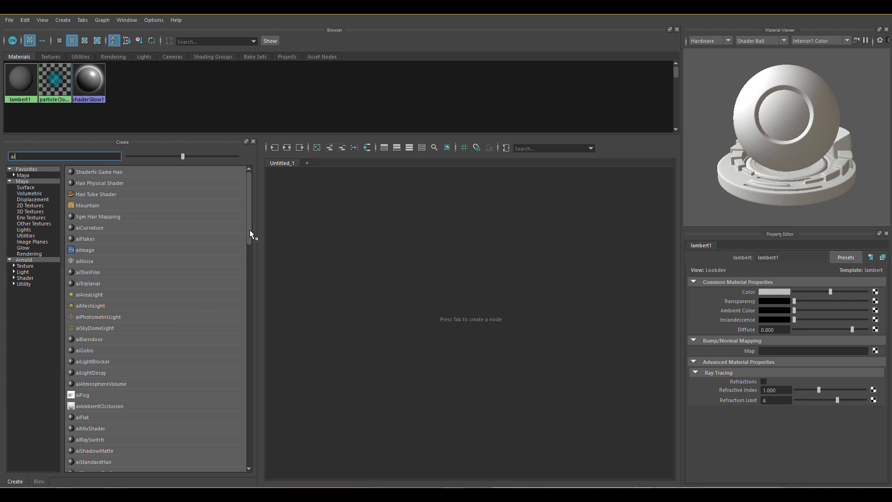
{"action": "left_click_drag", "start_coordinate": [250, 230], "coordinate": [252, 267]}
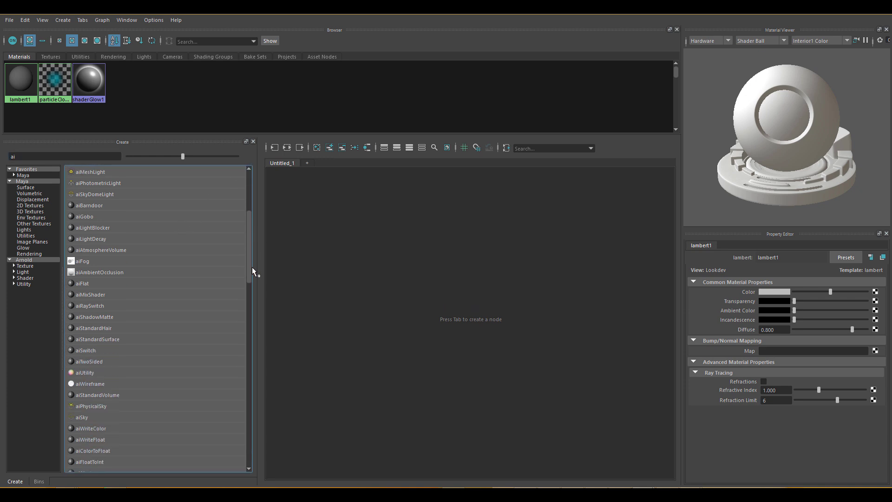
Create an aiStandardSurface material and move it and its shading group right in the graph.
{"action": "left_click", "coordinate": [87, 339]}
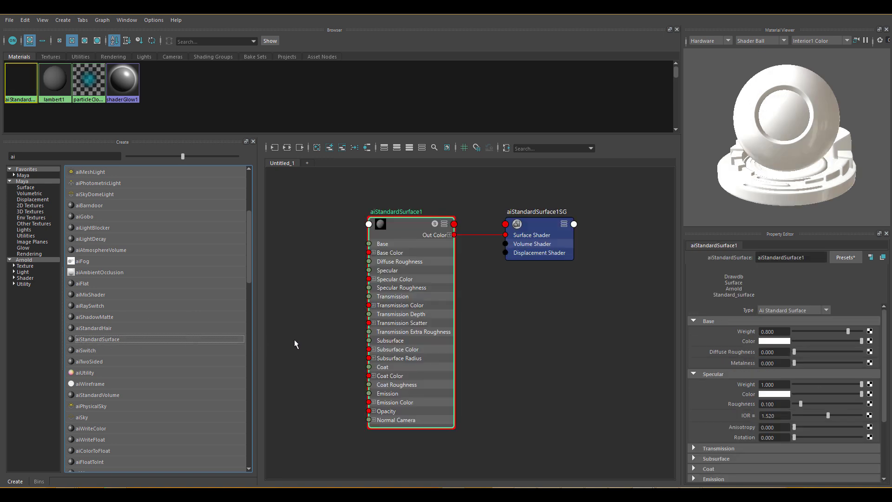
{"action": "left_click_drag", "start_coordinate": [607, 208], "coordinate": [405, 345]}
{"action": "left_click_drag", "start_coordinate": [442, 305], "coordinate": [514, 287]}
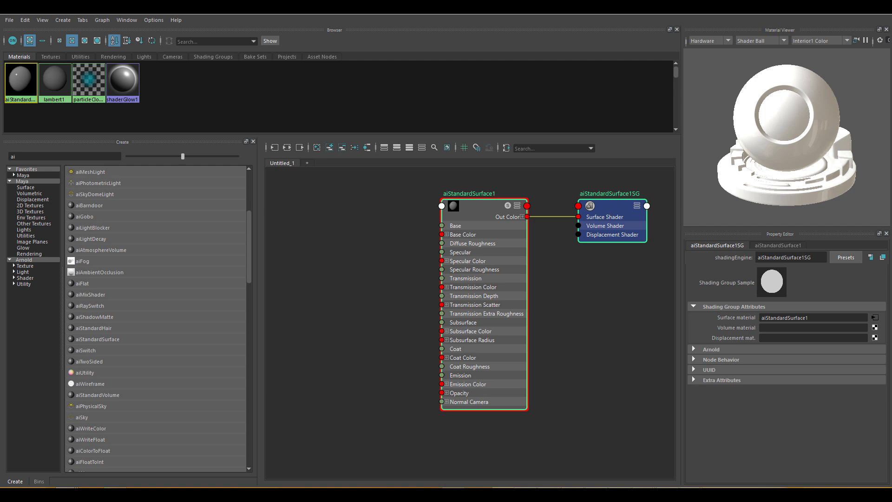
Bring the Rock_Mosaic_DIFF and Rock_Mosaic_DISP images into the graph and arrange them.
{"action": "left_click_drag", "start_coordinate": [549, 288], "coordinate": [325, 311]}
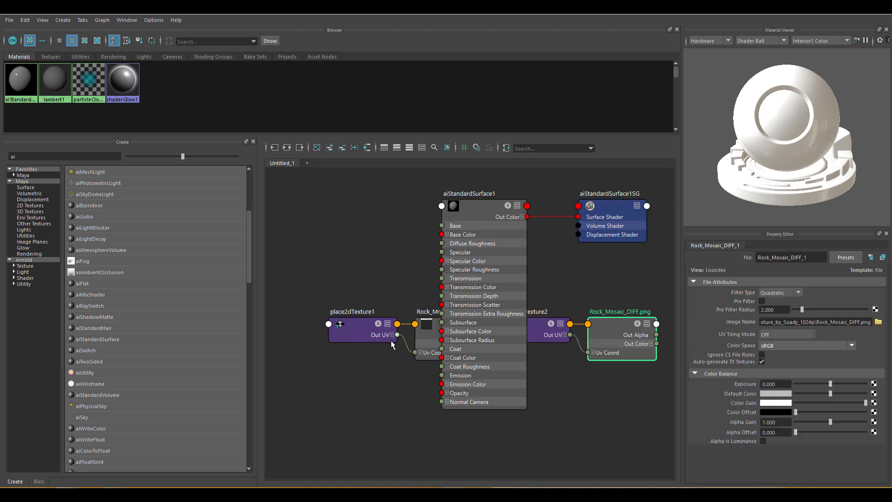
{"action": "left_click_drag", "start_coordinate": [354, 408], "coordinate": [372, 457]}
{"action": "left_click_drag", "start_coordinate": [666, 281], "coordinate": [442, 234]}
{"action": "left_click", "coordinate": [371, 323]}
Wire DIFF Out Color to Base Color and DISP to the shading group's Displacement Shader.
{"action": "left_click_drag", "start_coordinate": [404, 400], "coordinate": [342, 459]}
{"action": "left_click_drag", "start_coordinate": [414, 470], "coordinate": [652, 351]}
{"action": "left_click_drag", "start_coordinate": [539, 330], "coordinate": [549, 399]}
{"action": "left_click_drag", "start_coordinate": [639, 342], "coordinate": [588, 325]}
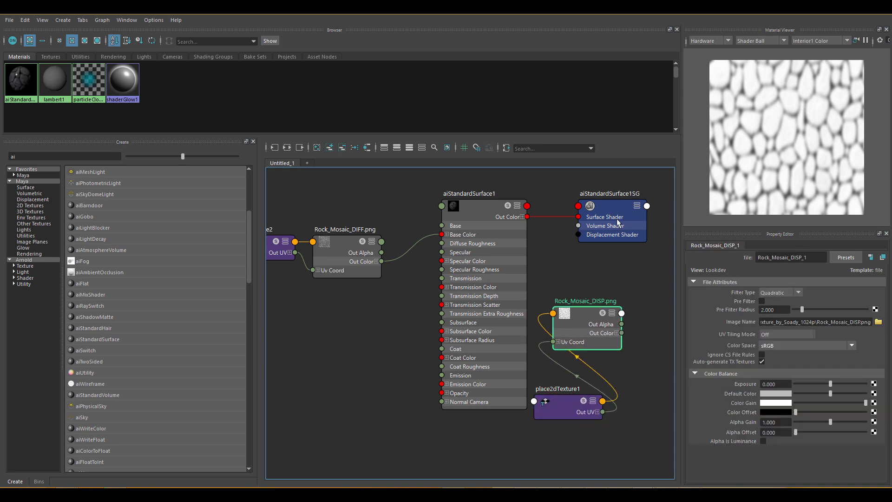
{"action": "left_click_drag", "start_coordinate": [618, 222], "coordinate": [651, 221]}
{"action": "mouse_move", "coordinate": [621, 333]}
{"action": "left_mouse_down"}
{"action": "mouse_move", "coordinate": [662, 289]}
{"action": "mouse_move", "coordinate": [612, 233]}
{"action": "left_mouse_up"}
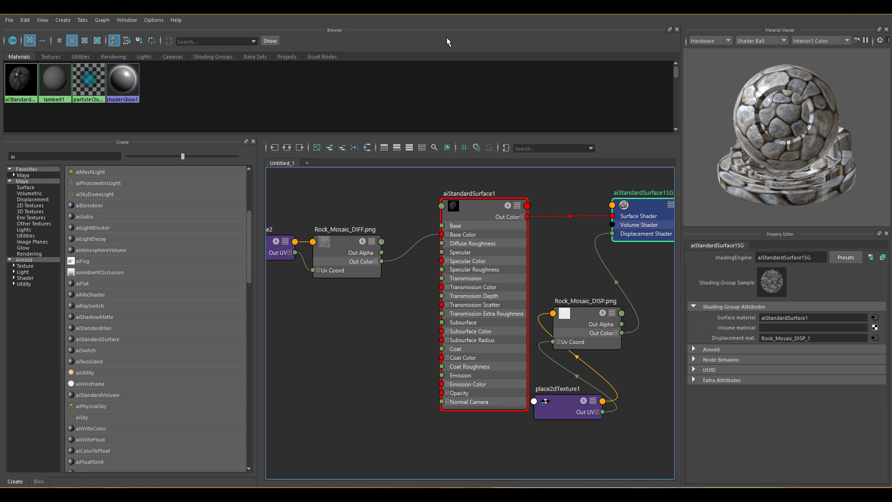
Assign the existing aiStandardSurface1 material to pPlane1.
{"action": "left_click_drag", "start_coordinate": [432, 29], "coordinate": [379, 328]}
{"action": "left_click", "coordinate": [523, 247]}
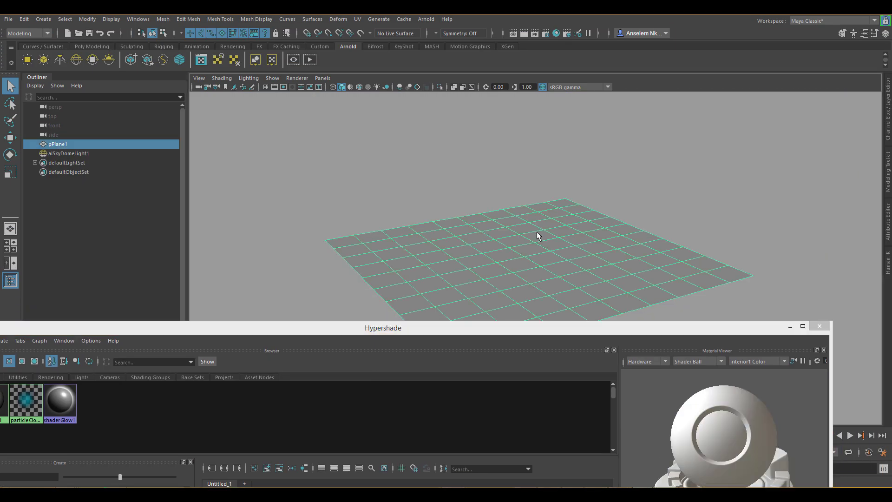
{"action": "right_click_drag", "start_coordinate": [540, 228], "coordinate": [603, 476]}
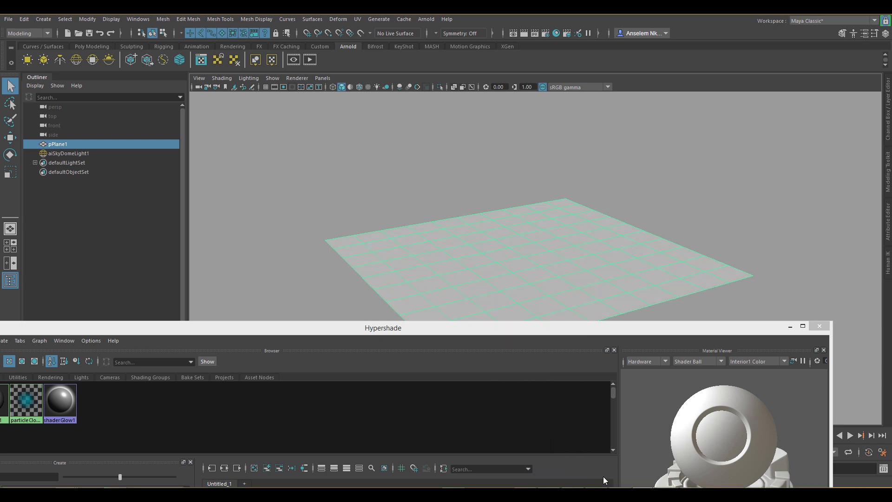
Turn on textured display, close Hypershade, and tumble around the stone-covered plane.
{"action": "left_click", "coordinate": [368, 87]}
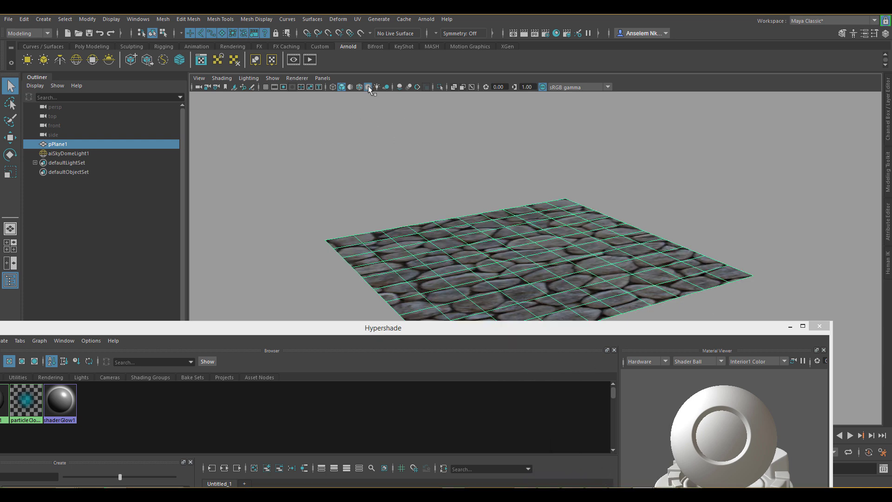
{"action": "left_click", "coordinate": [820, 327]}
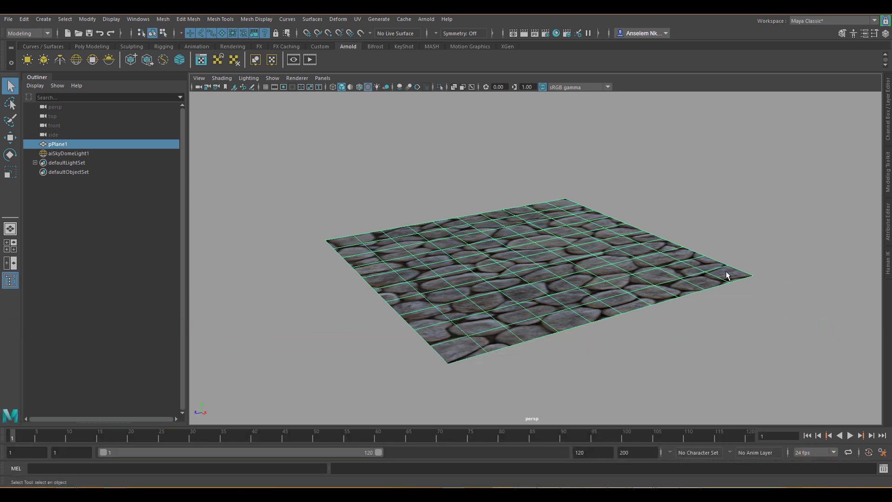
{"action": "left_click_drag", "start_coordinate": [724, 297], "coordinate": [635, 297], "text": "alt"}
{"action": "scroll", "coordinate": [628, 300], "scroll_direction": "up", "scroll_amount": 1}
{"action": "middle_click_drag", "start_coordinate": [628, 301], "coordinate": [590, 305], "text": "alt"}
{"action": "mouse_move", "coordinate": [577, 326]}
{"action": "left_mouse_down", "text": "alt"}
{"action": "mouse_move", "coordinate": [595, 360]}
{"action": "mouse_move", "coordinate": [593, 336]}
{"action": "mouse_move", "coordinate": [552, 327]}
{"action": "mouse_move", "coordinate": [582, 325]}
{"action": "left_mouse_up", "text": "alt"}
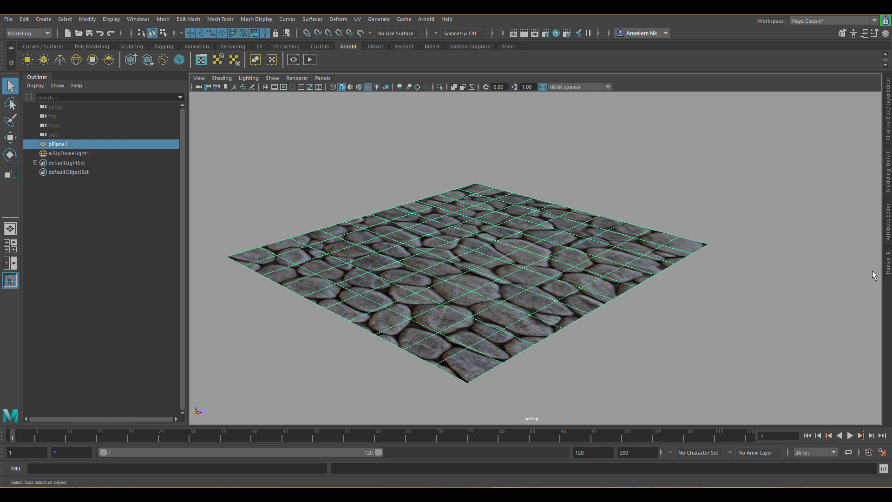
In pPlaneShape1's Arnold Subdivision settings, choose catclark type with 5 iterations.
{"action": "left_click", "coordinate": [888, 222]}
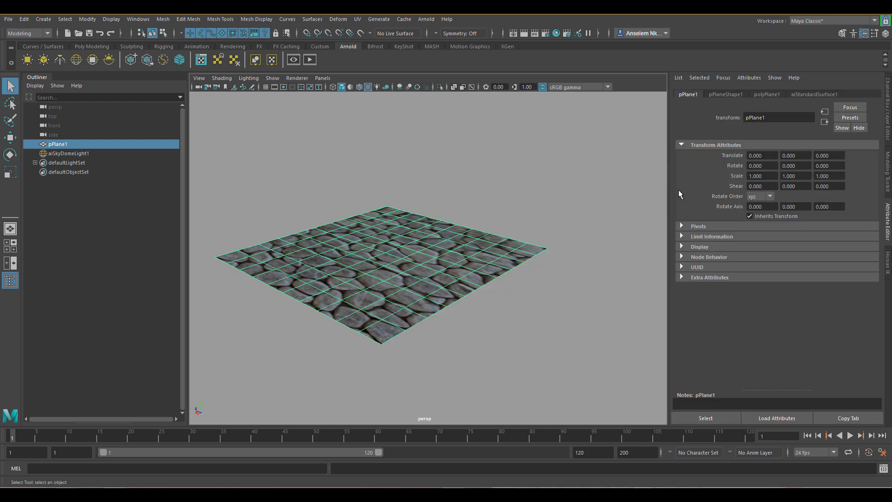
{"action": "left_click", "coordinate": [725, 95]}
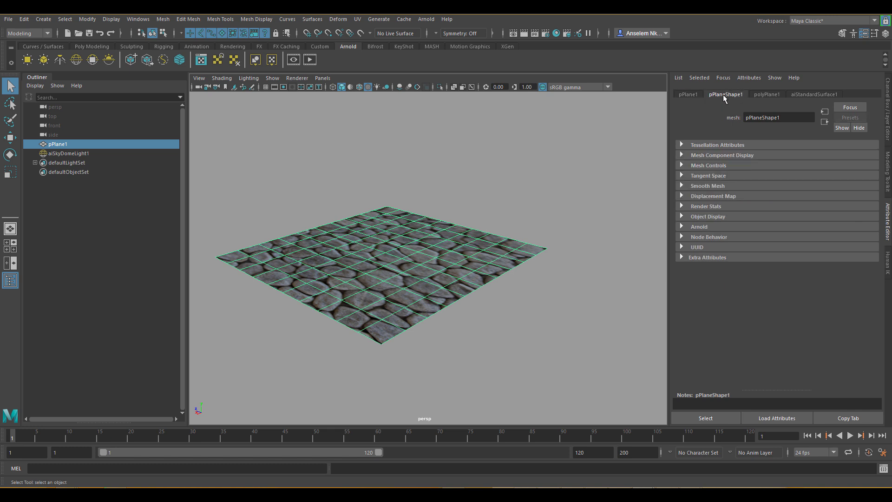
{"action": "left_click", "coordinate": [695, 228]}
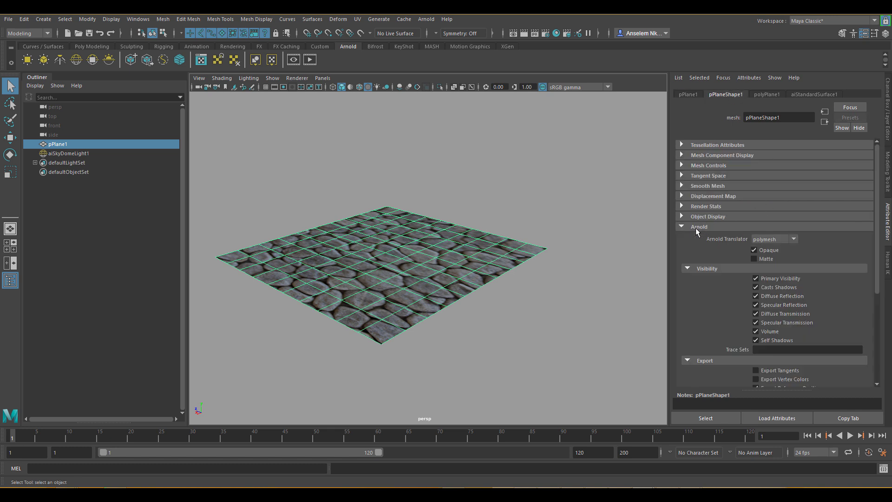
{"action": "scroll", "coordinate": [720, 300], "scroll_direction": "down", "scroll_amount": 5}
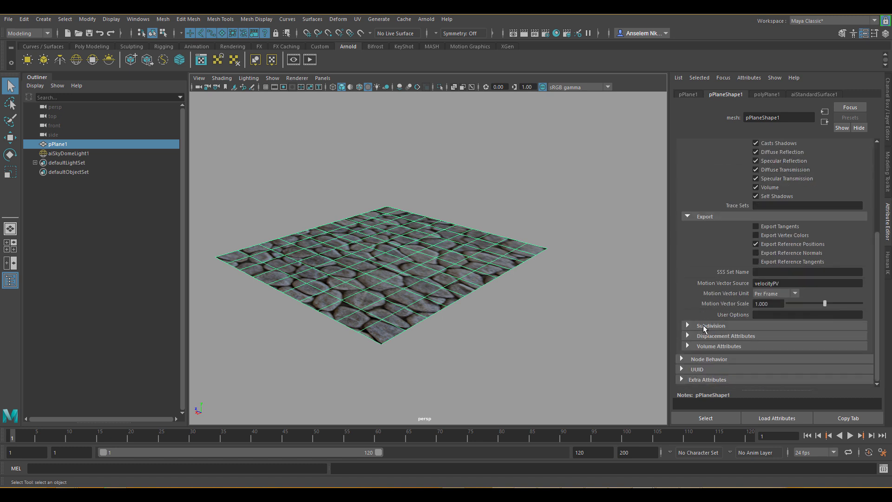
{"action": "left_click", "coordinate": [703, 325]}
{"action": "left_click", "coordinate": [768, 337]}
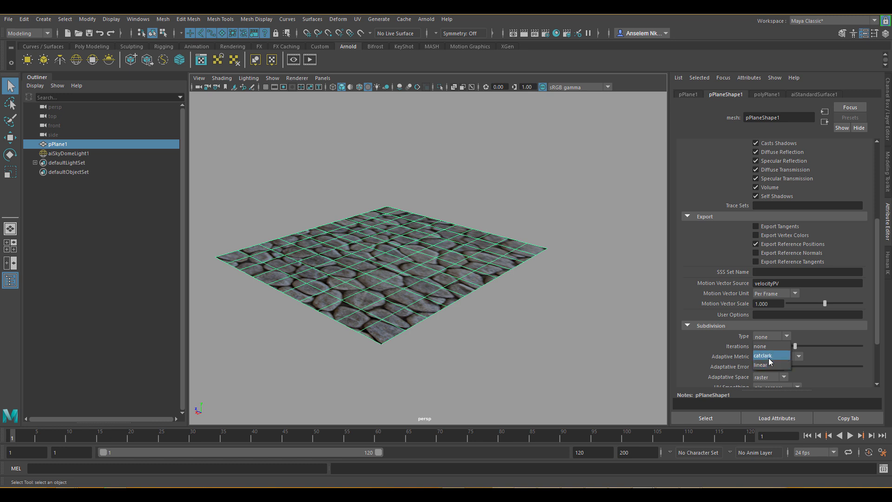
{"action": "left_click", "coordinate": [770, 357]}
{"action": "left_click_drag", "start_coordinate": [800, 349], "coordinate": [819, 348]}
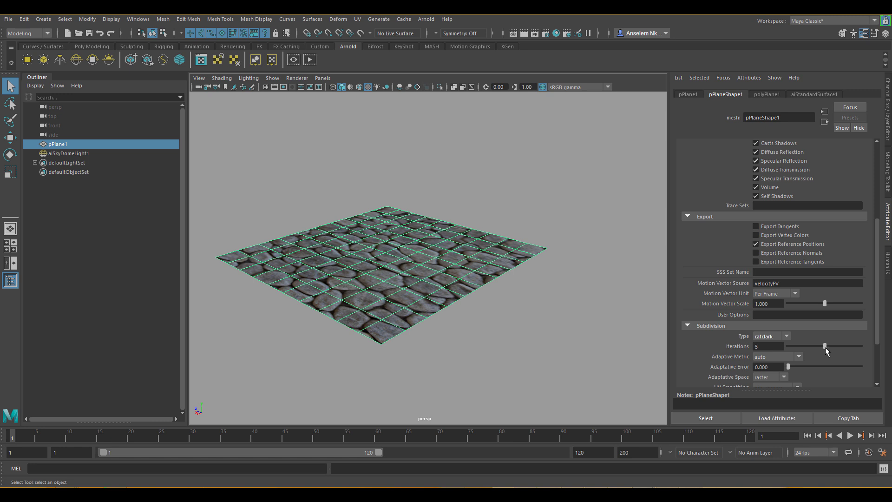
{"action": "scroll", "coordinate": [735, 344], "scroll_direction": "down", "scroll_amount": 3}
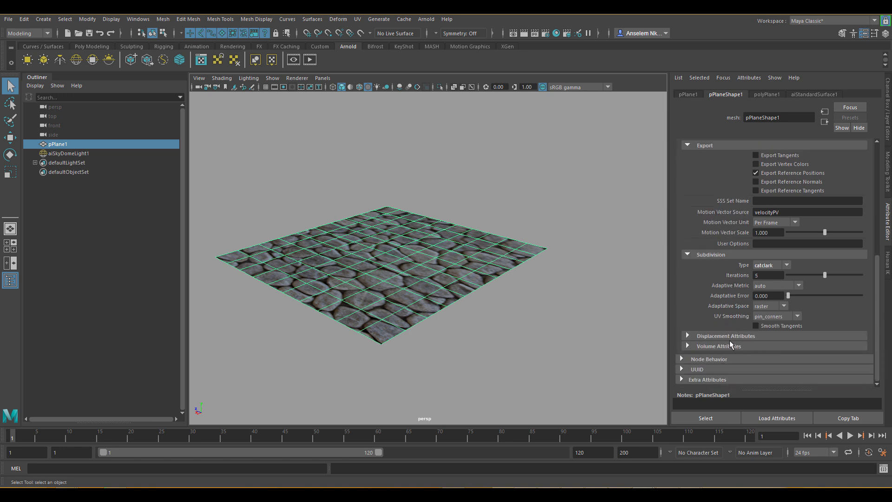
Enter 0.03 as the Displacement Height, then orbit and zoom in on the stone plane.
{"action": "left_click", "coordinate": [689, 336]}
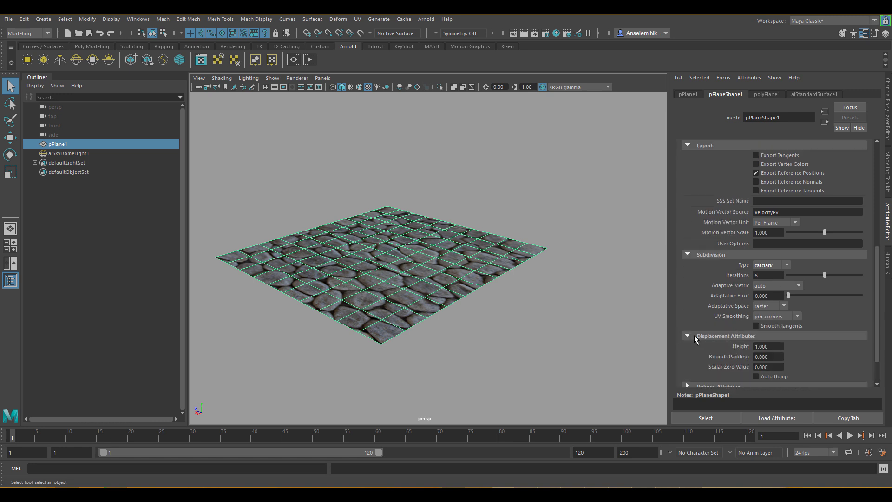
{"action": "left_click", "coordinate": [781, 346]}
{"action": "type", "text": "0.03"}
{"action": "key", "text": "Return"}
{"action": "left_click_drag", "start_coordinate": [414, 288], "coordinate": [466, 325], "text": "alt"}
{"action": "scroll", "coordinate": [454, 327], "scroll_direction": "up", "scroll_amount": 1}
{"action": "middle_click_drag", "start_coordinate": [466, 325], "coordinate": [474, 354], "text": "alt"}
{"action": "scroll", "coordinate": [471, 341], "scroll_direction": "up", "scroll_amount": 1}
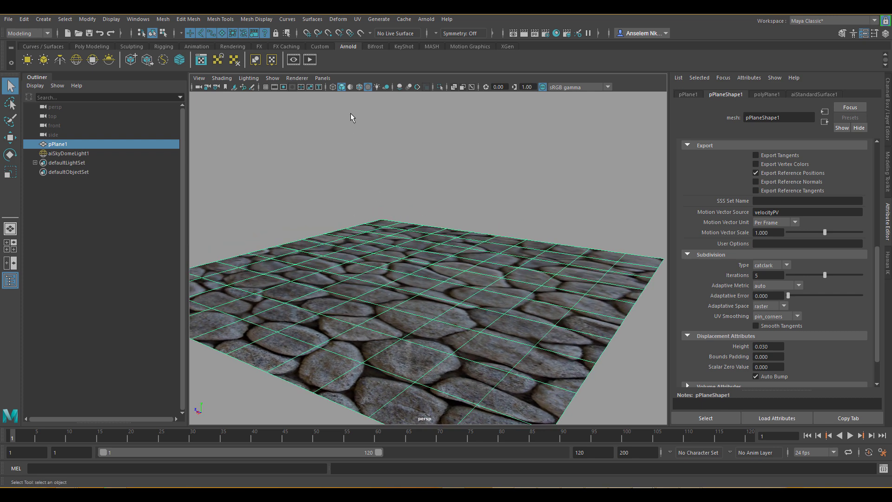
{"action": "left_click", "coordinate": [310, 61]}
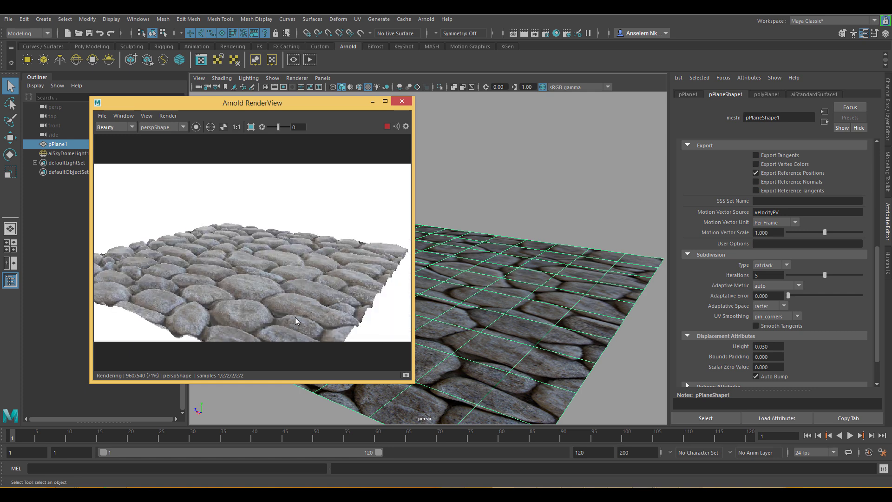
{"action": "left_click", "coordinate": [402, 101]}
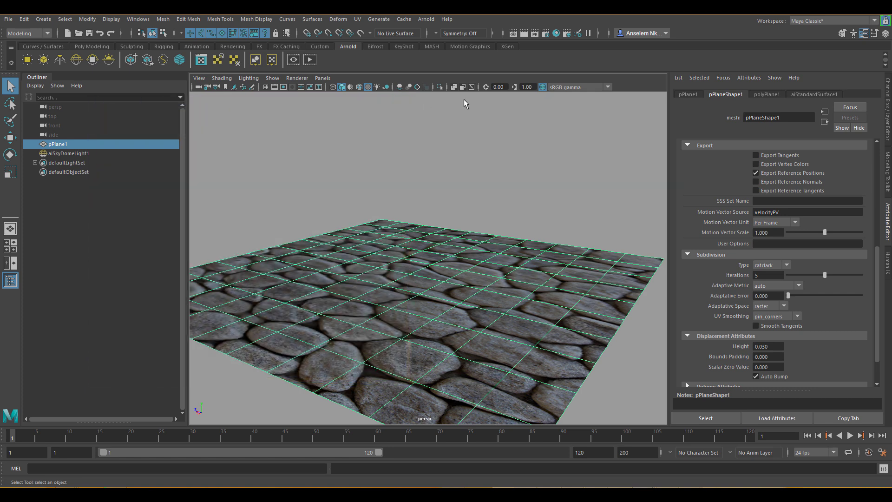
{"action": "left_click", "coordinate": [525, 35]}
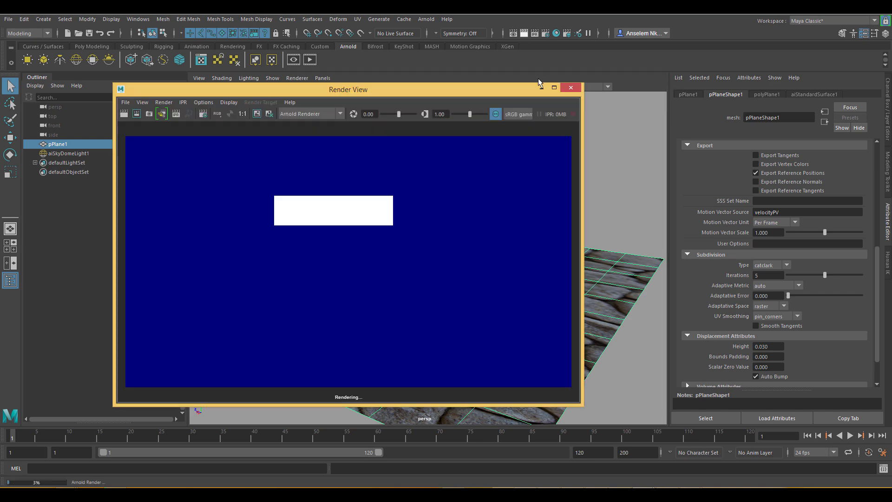
{"action": "left_click", "coordinate": [564, 88]}
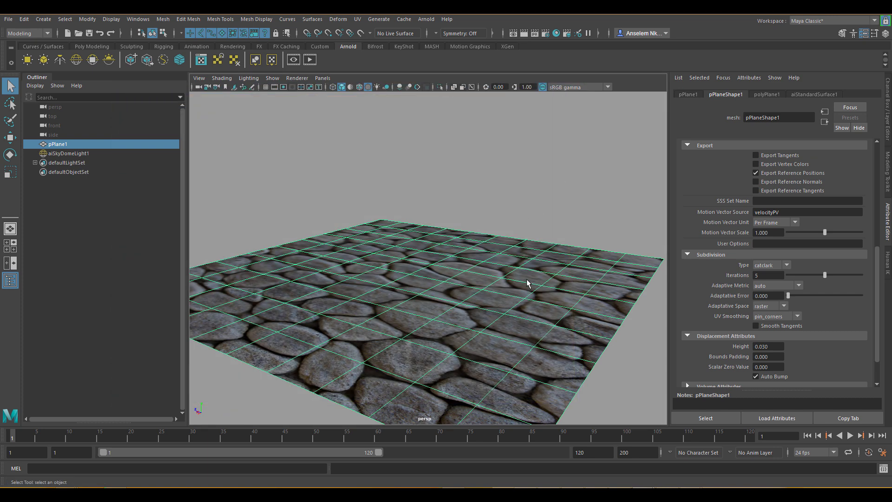
{"action": "left_click_drag", "start_coordinate": [444, 301], "coordinate": [491, 307], "text": "alt"}
{"action": "right_click_drag", "start_coordinate": [444, 297], "coordinate": [481, 352], "text": "alt"}
{"action": "left_click_drag", "start_coordinate": [481, 353], "coordinate": [485, 331], "text": "alt"}
{"action": "right_click_drag", "start_coordinate": [486, 330], "coordinate": [452, 319], "text": "alt"}
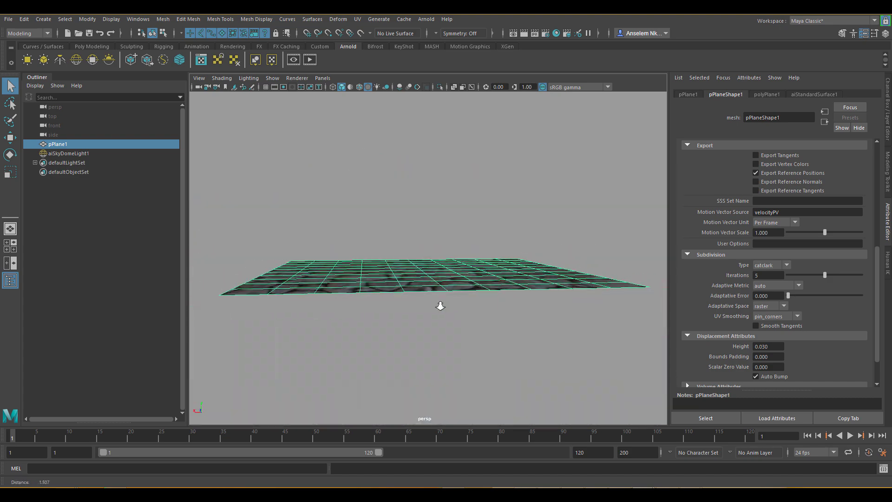
{"action": "scroll", "coordinate": [476, 351], "scroll_direction": "up", "scroll_amount": 6}
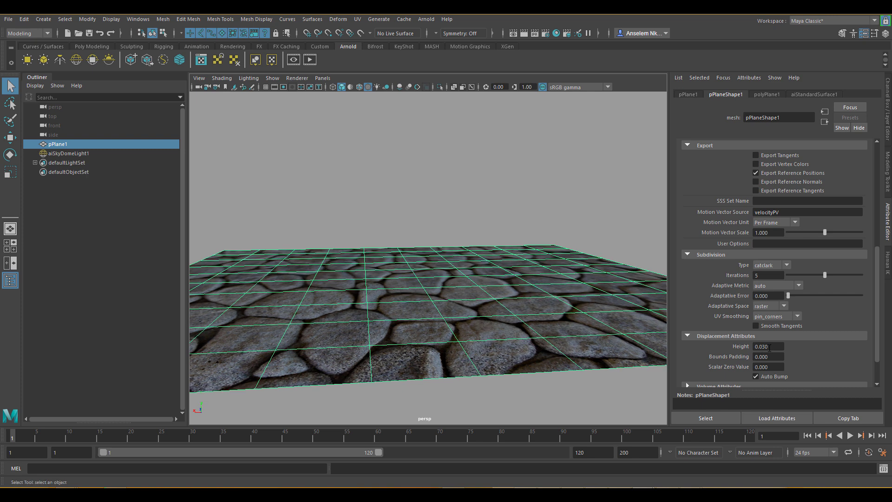
Set Displacement Height to 0.1 and reframe the plane at a flatter angle.
{"action": "left_click_drag", "start_coordinate": [769, 348], "coordinate": [762, 346]}
{"action": "key", "text": "Return"}
{"action": "right_click_drag", "start_coordinate": [466, 390], "coordinate": [498, 317], "text": "alt"}
{"action": "left_click_drag", "start_coordinate": [494, 193], "coordinate": [514, 224], "text": "alt"}
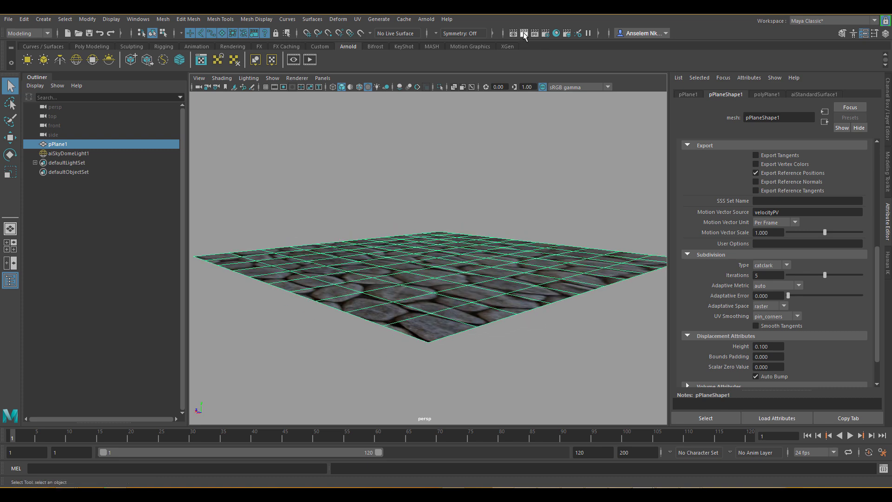
Render the current frame in Arnold, keep the image, and move Render View aside.
{"action": "left_click", "coordinate": [523, 33]}
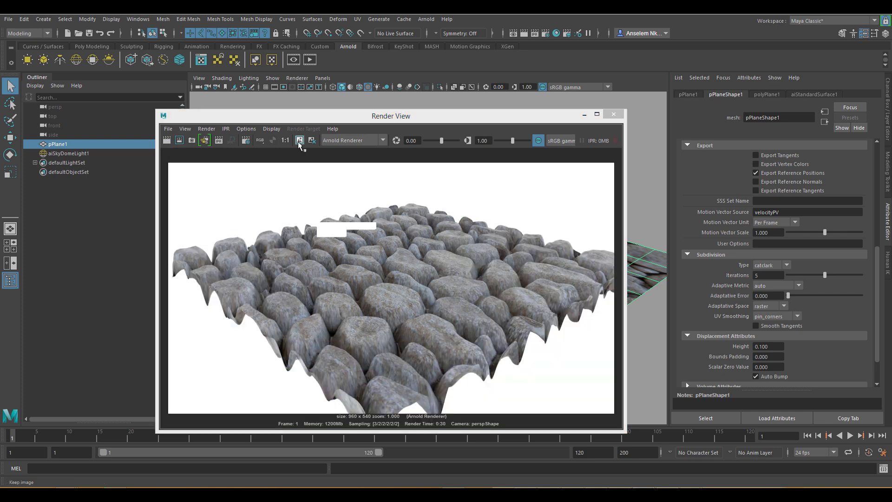
{"action": "left_click", "coordinate": [298, 143]}
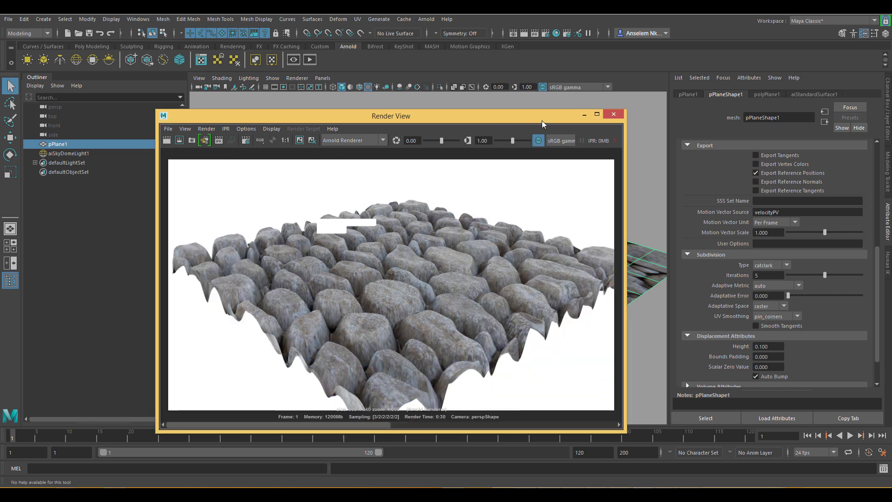
{"action": "left_click_drag", "start_coordinate": [542, 121], "coordinate": [317, 132]}
Navigate the viewport to a close, grazing view over the displaced stones.
{"action": "left_click", "coordinate": [512, 306]}
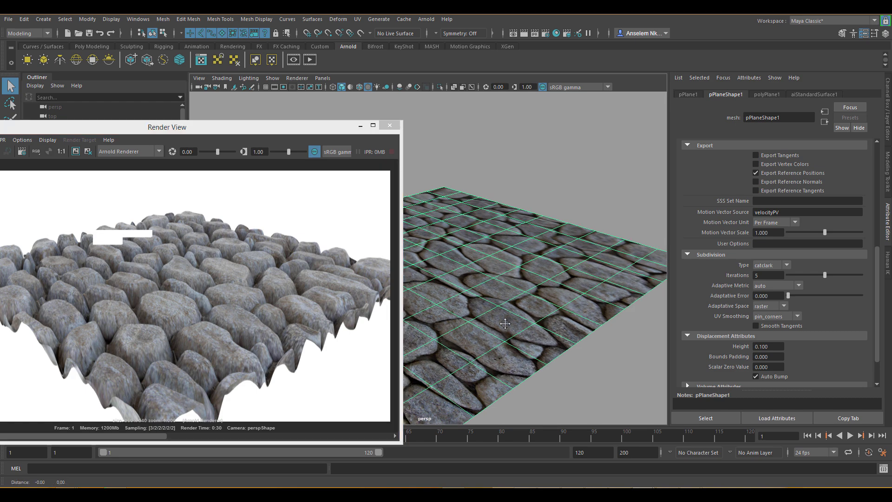
{"action": "middle_click_drag", "start_coordinate": [512, 306], "coordinate": [478, 272], "text": "alt"}
{"action": "right_click_drag", "start_coordinate": [479, 273], "coordinate": [555, 351], "text": "alt"}
{"action": "left_click_drag", "start_coordinate": [556, 350], "coordinate": [540, 339], "text": "alt"}
{"action": "right_click_drag", "start_coordinate": [539, 339], "coordinate": [536, 338], "text": "alt"}
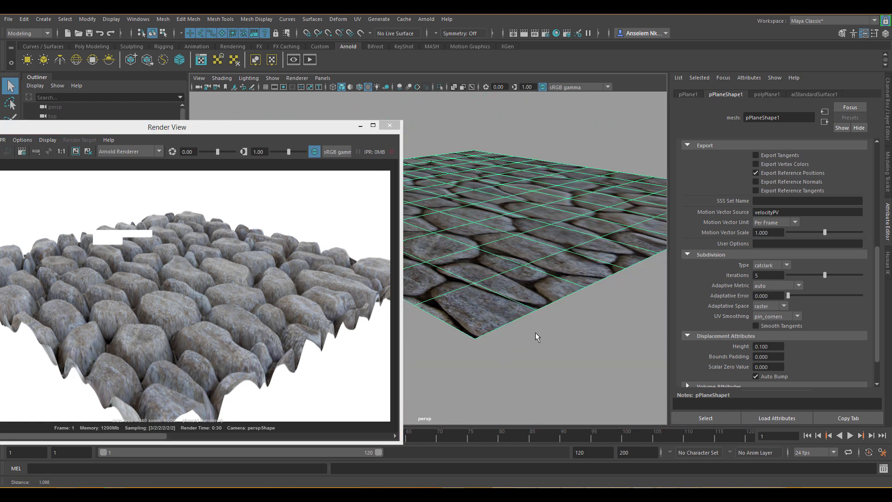
{"action": "mouse_move", "coordinate": [537, 342]}
{"action": "left_mouse_down", "text": "alt"}
{"action": "mouse_move", "coordinate": [534, 324]}
{"action": "mouse_move", "coordinate": [536, 338]}
{"action": "left_mouse_up", "text": "alt"}
{"action": "right_click_drag", "start_coordinate": [535, 339], "coordinate": [527, 359], "text": "alt"}
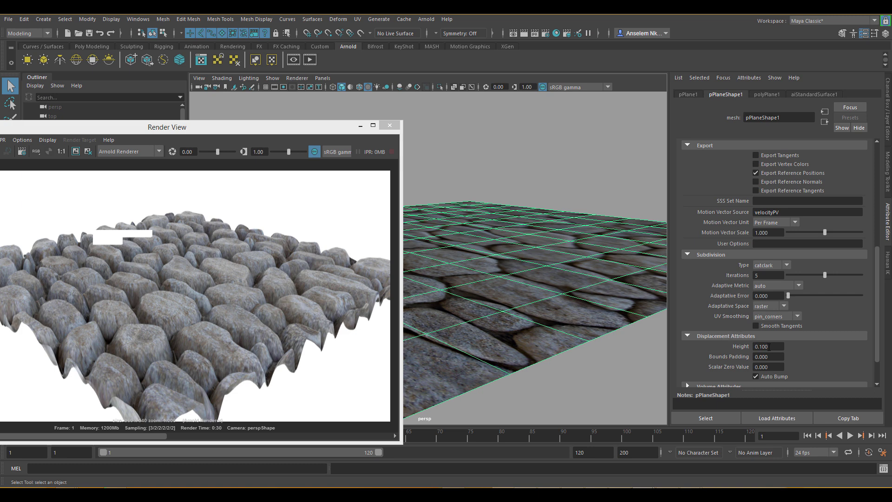
Change Displacement Height to 0.015, re-render in the centred Render View, and compare with the 0.1 image.
{"action": "left_click_drag", "start_coordinate": [769, 347], "coordinate": [759, 347]}
{"action": "type", "text": "015"}
{"action": "key", "text": "Return"}
{"action": "left_click_drag", "start_coordinate": [122, 128], "coordinate": [355, 113]}
{"action": "left_click", "coordinate": [176, 136]}
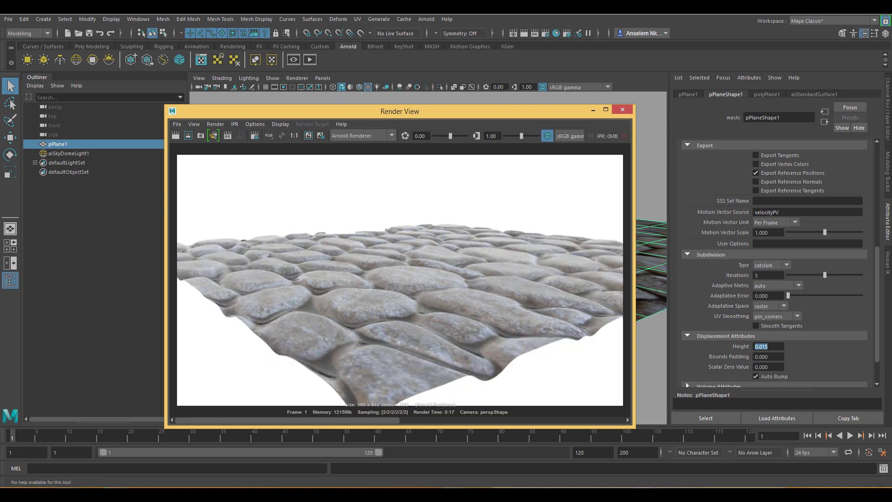
{"action": "left_click_drag", "start_coordinate": [394, 421], "coordinate": [314, 428]}
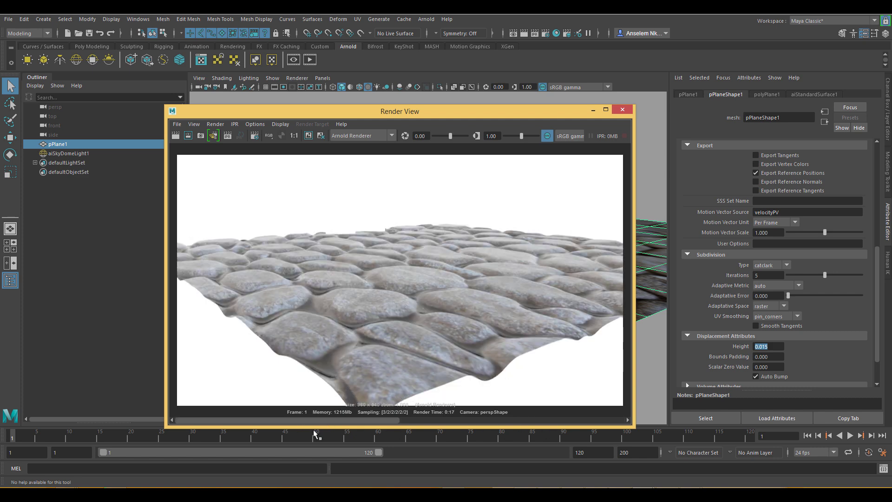